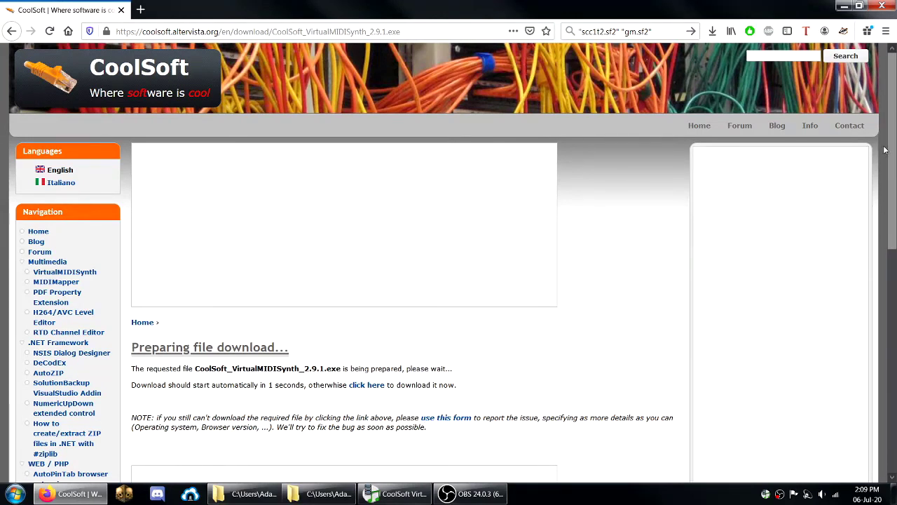
Close the browser and set VirtualMIDISynth #1 as the default MIDI Out device in the VirtualMIDISynth configurator, applying the setting.
{"action": "left_click", "coordinate": [881, 7]}
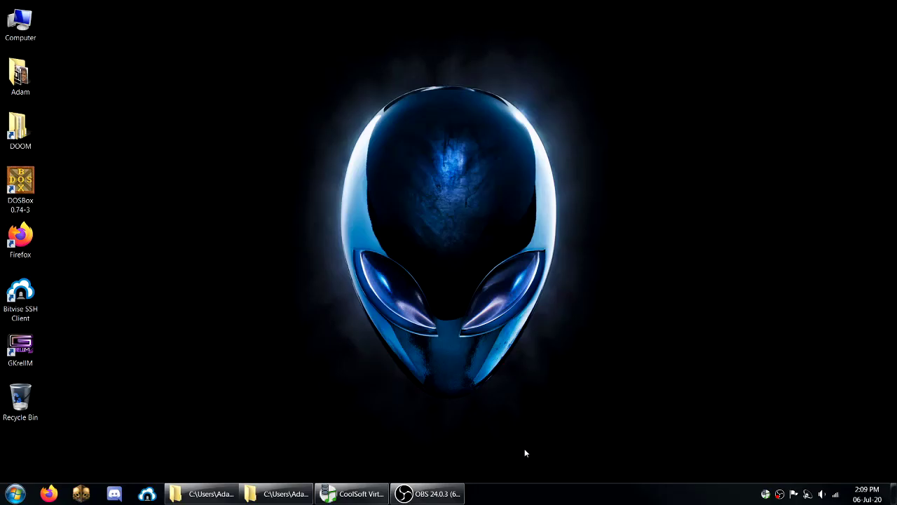
{"action": "left_click", "coordinate": [350, 493]}
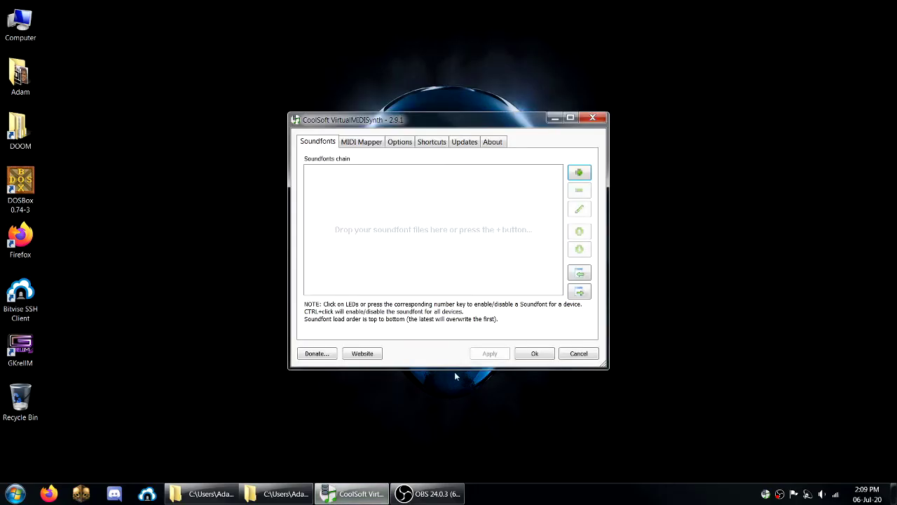
{"action": "left_click_drag", "start_coordinate": [412, 115], "coordinate": [437, 123]}
{"action": "left_click", "coordinate": [394, 152]}
{"action": "left_click", "coordinate": [404, 186]}
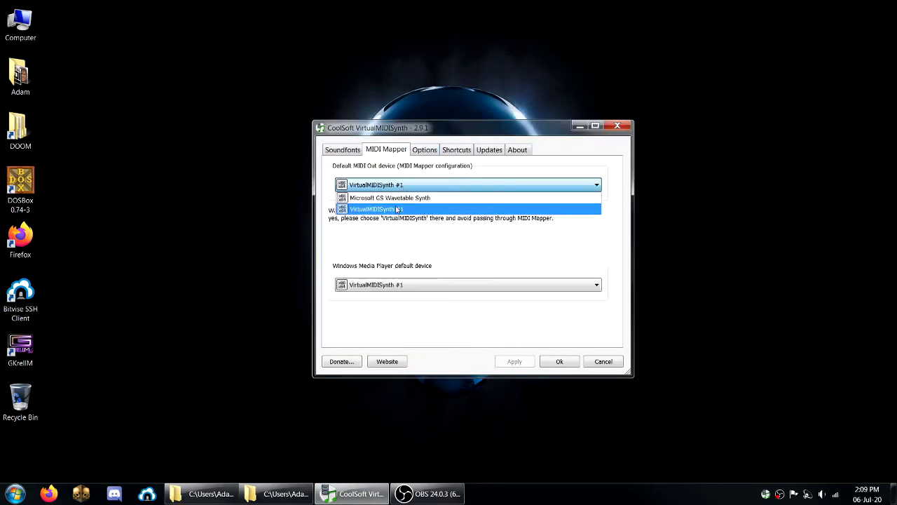
{"action": "left_click", "coordinate": [392, 210]}
{"action": "left_click", "coordinate": [512, 362]}
{"action": "left_click", "coordinate": [558, 363]}
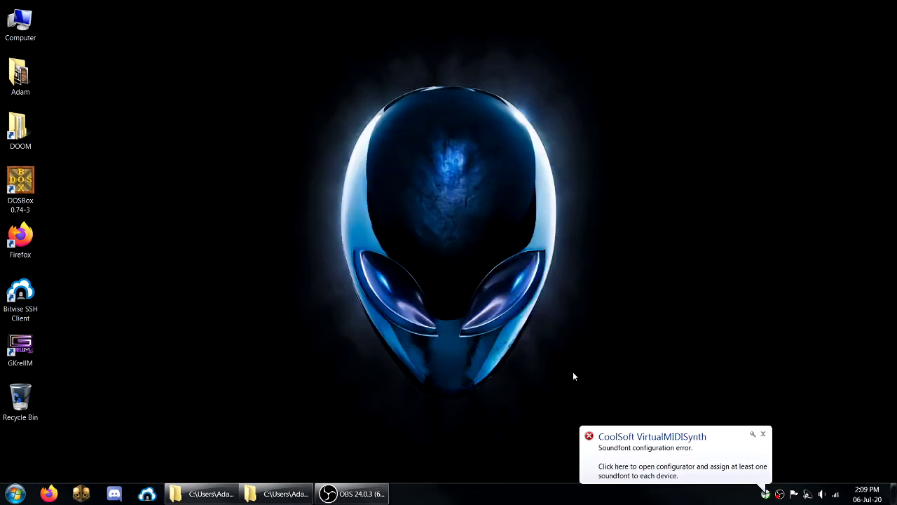
Reopen the VirtualMIDISynth configurator and set VirtualMIDISynth #1 as the Windows Media Player default device, applying the setting.
{"action": "right_click", "coordinate": [766, 493]}
{"action": "left_click", "coordinate": [385, 150]}
{"action": "left_click", "coordinate": [396, 284]}
{"action": "left_click", "coordinate": [397, 309]}
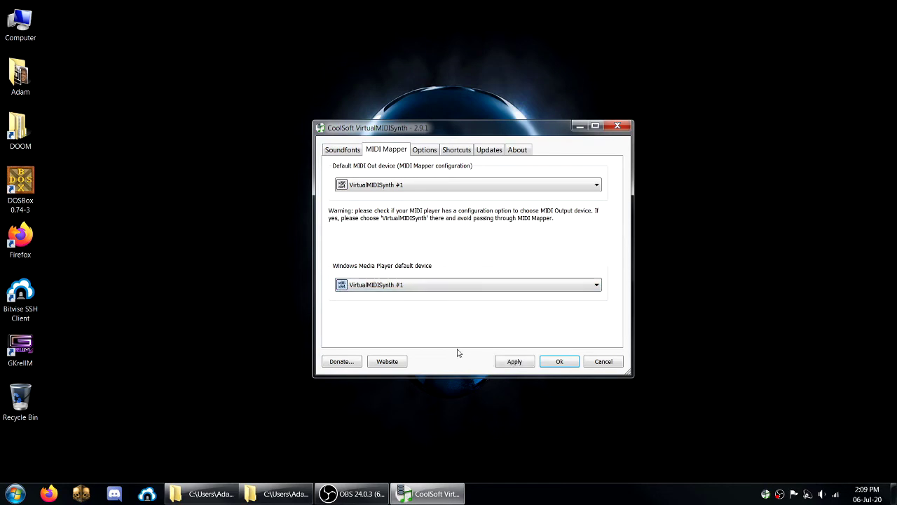
{"action": "left_click", "coordinate": [516, 363]}
{"action": "left_click", "coordinate": [561, 362]}
{"action": "left_click", "coordinate": [763, 435]}
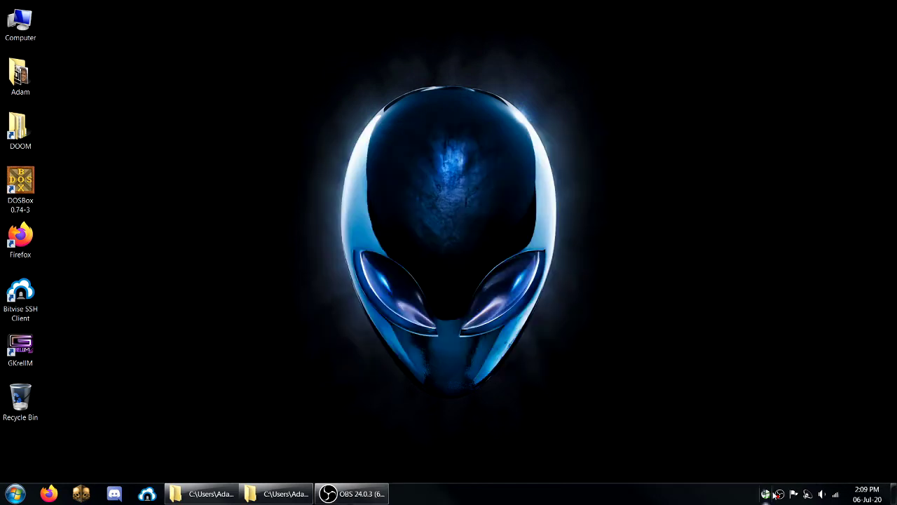
Reopen the configurator, add Airfont_380_final.sf2 from the best_sf2 folder to the soundfonts chain and apply it.
{"action": "right_click", "coordinate": [766, 493]}
{"action": "left_click", "coordinate": [802, 455]}
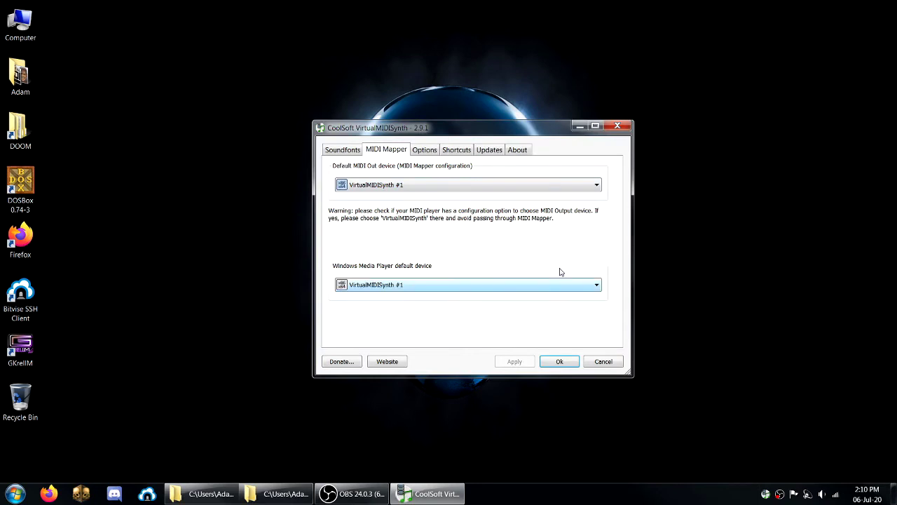
{"action": "left_click", "coordinate": [341, 152]}
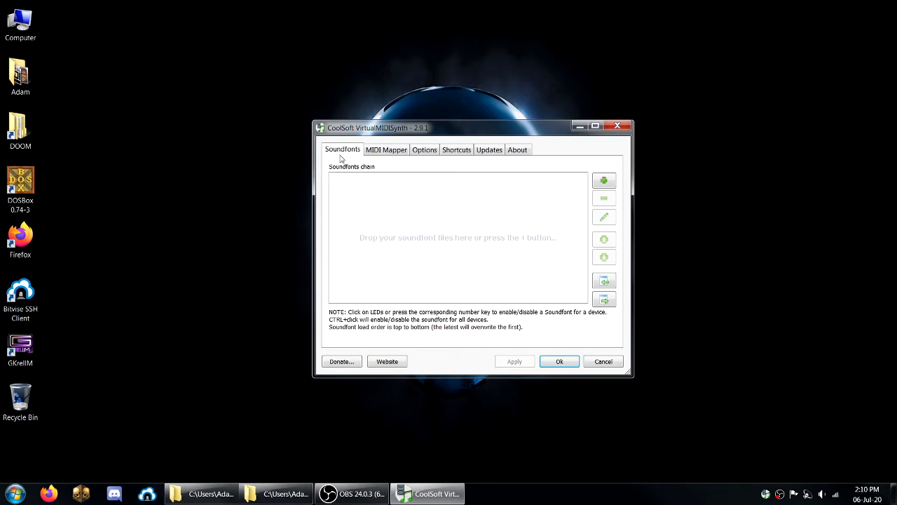
{"action": "left_click", "coordinate": [604, 181]}
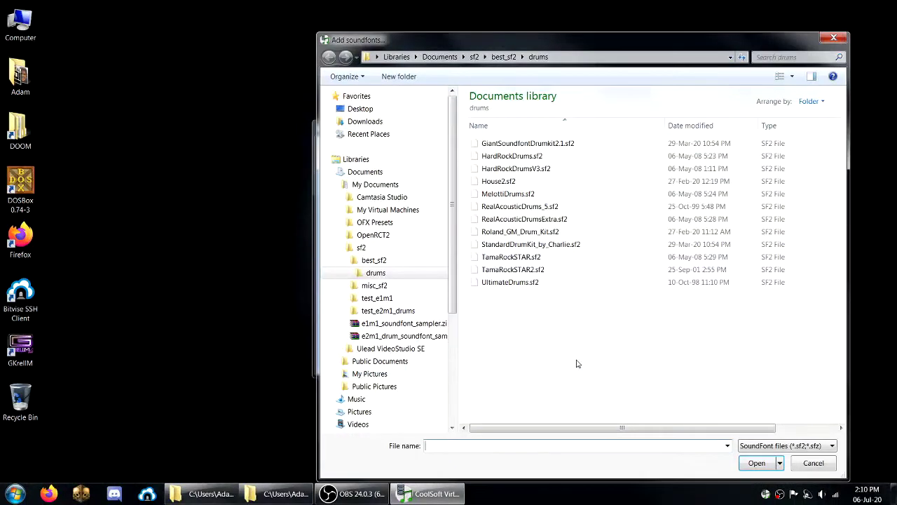
{"action": "left_click", "coordinate": [504, 56]}
{"action": "left_click", "coordinate": [495, 330]}
{"action": "scroll", "coordinate": [496, 335], "scroll_direction": "down", "scroll_amount": 5}
{"action": "scroll", "coordinate": [496, 336], "scroll_direction": "down", "scroll_amount": 1}
{"action": "scroll", "coordinate": [560, 336], "scroll_direction": "up", "scroll_amount": 3}
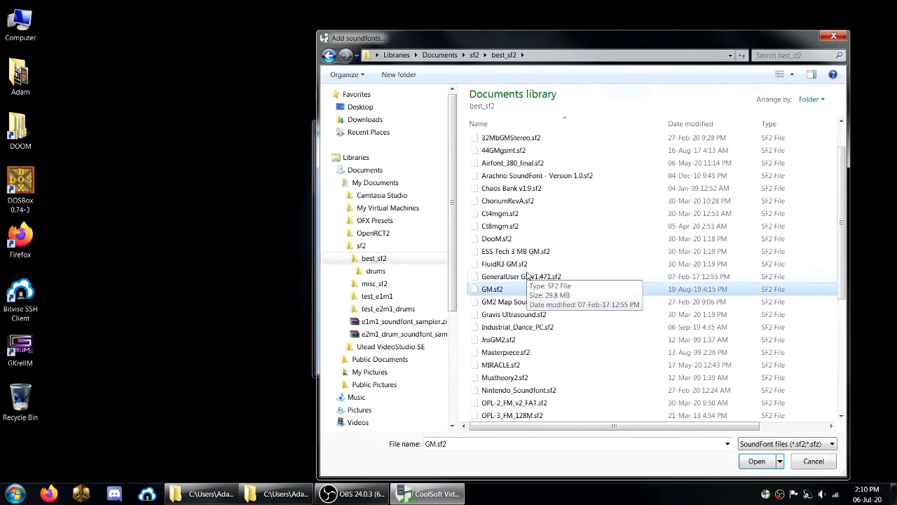
{"action": "scroll", "coordinate": [527, 276], "scroll_direction": "up", "scroll_amount": 2}
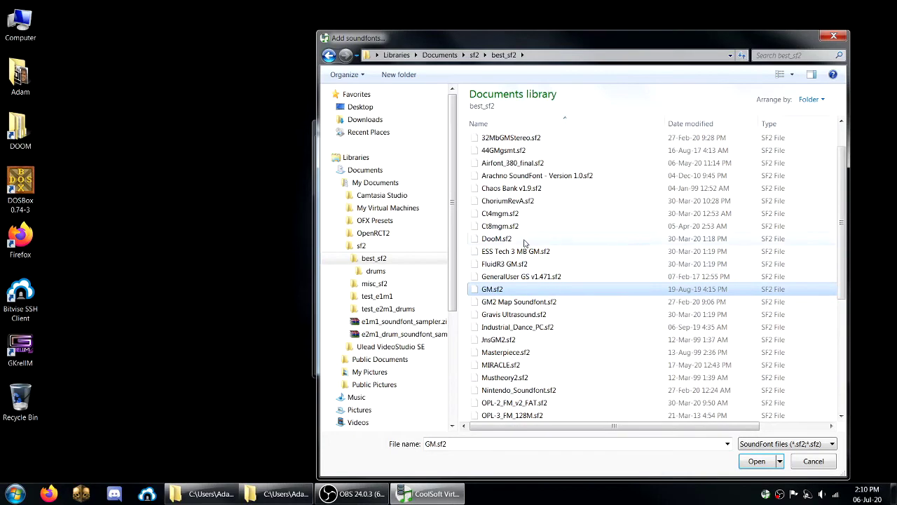
{"action": "scroll", "coordinate": [531, 319], "scroll_direction": "up", "scroll_amount": 1}
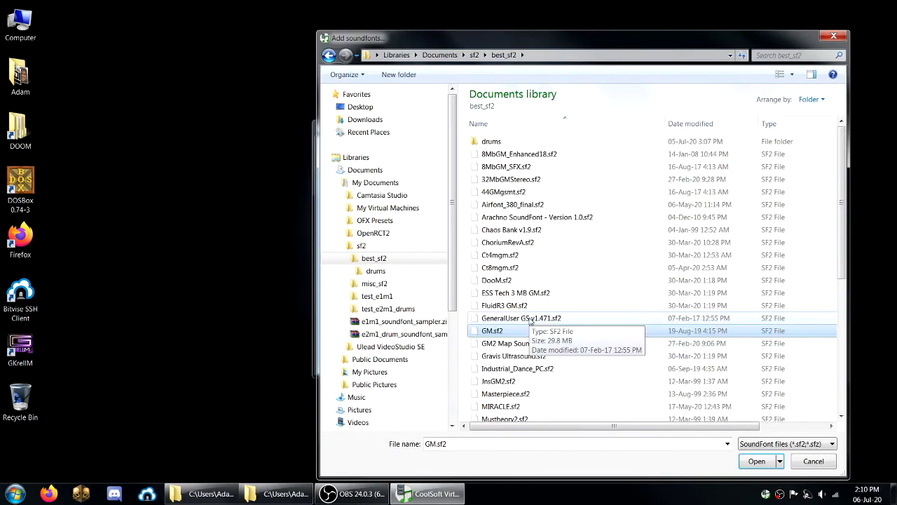
{"action": "double_click", "coordinate": [512, 205]}
{"action": "left_click", "coordinate": [515, 361]}
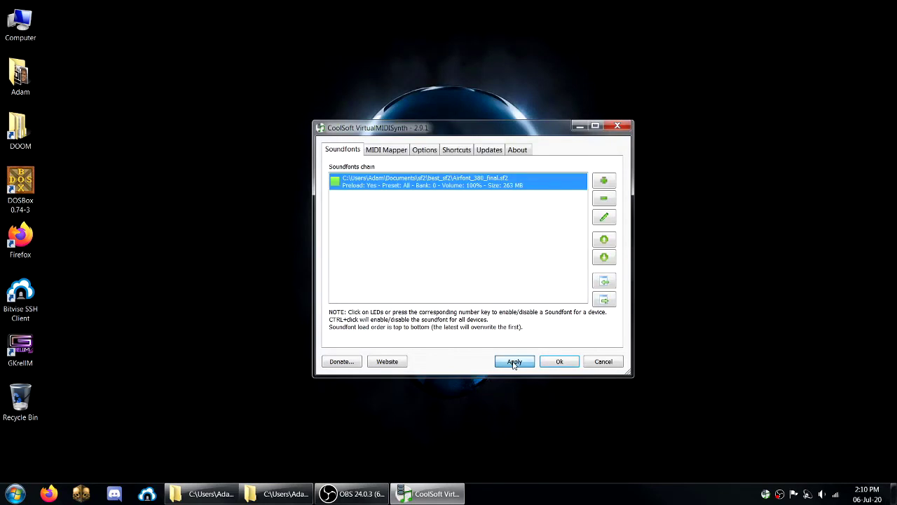
Play 13.D_INTER.mid from the DoomMusic folder to hear the soundfont, and close the player.
{"action": "left_click", "coordinate": [281, 493]}
{"action": "left_click", "coordinate": [205, 494]}
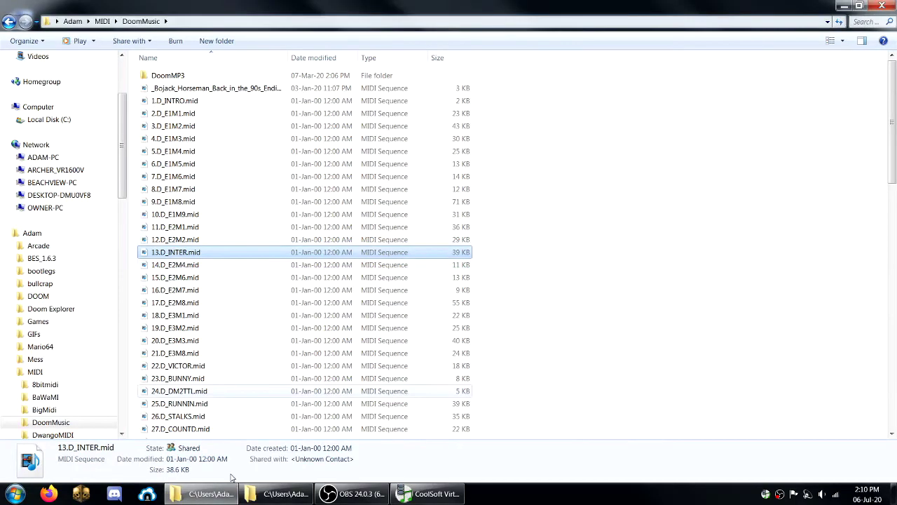
{"action": "double_click", "coordinate": [184, 254]}
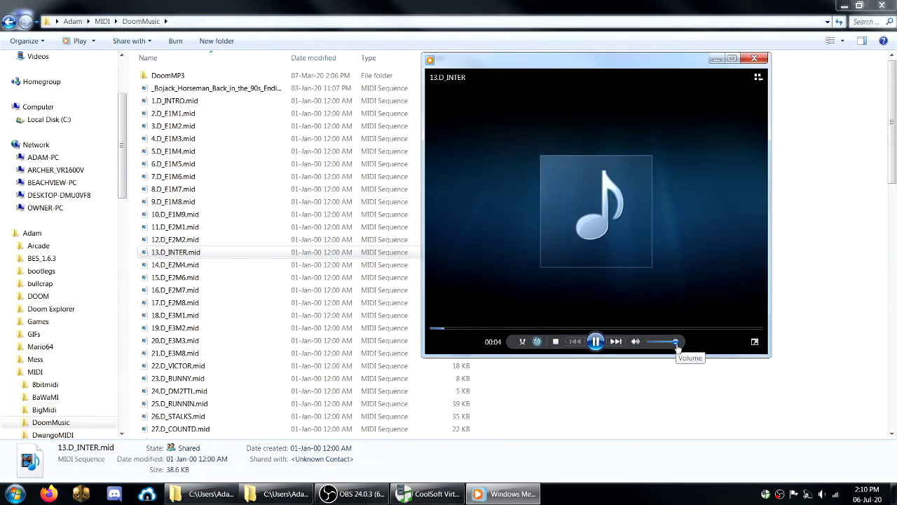
{"action": "left_click", "coordinate": [755, 58]}
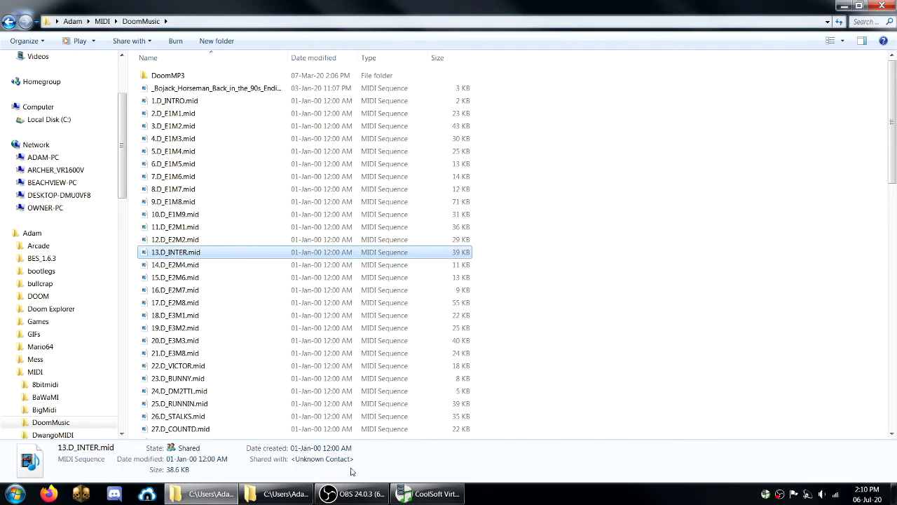
Add RealAcousticDrums_5.sf2 from the drums folder to the VirtualMIDISynth soundfonts chain.
{"action": "left_click", "coordinate": [434, 495]}
{"action": "left_click", "coordinate": [604, 180]}
{"action": "double_click", "coordinate": [505, 144]}
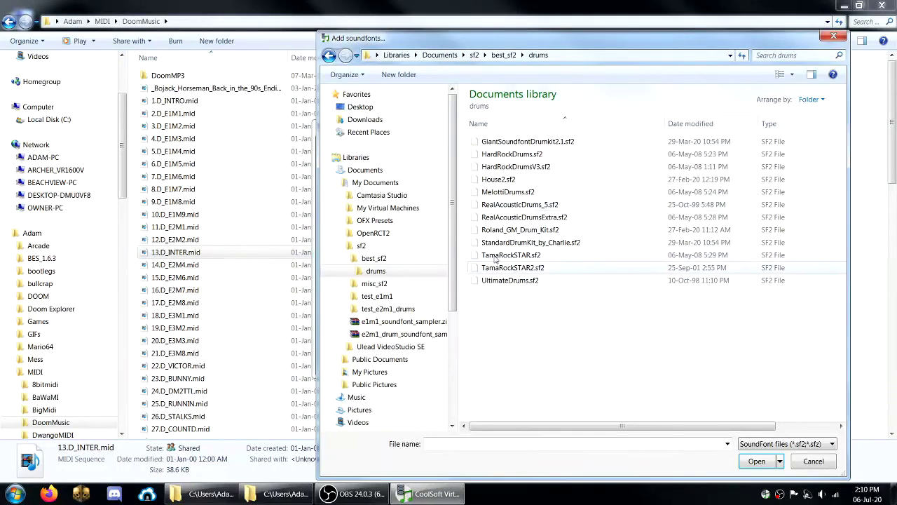
{"action": "double_click", "coordinate": [536, 206]}
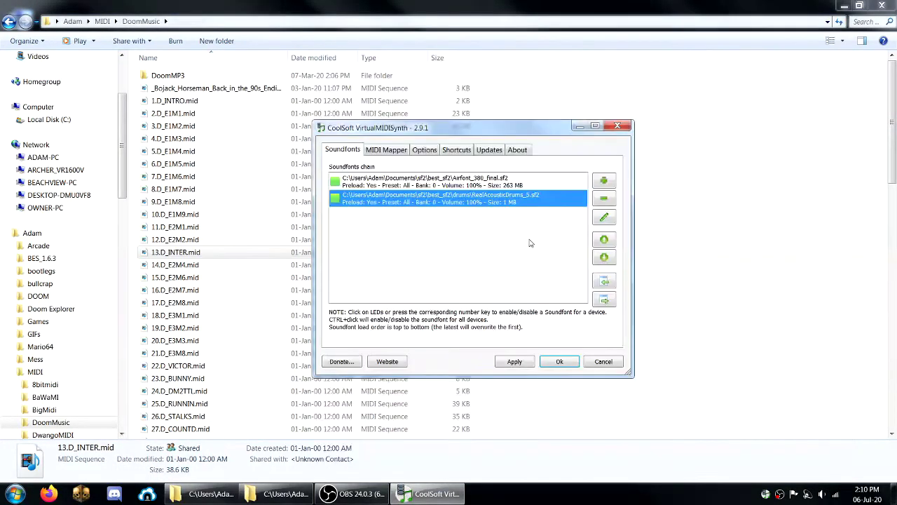
Set the volume of the RealAcousticDrums_5.sf2 soundfont to 80%.
{"action": "left_click", "coordinate": [608, 220]}
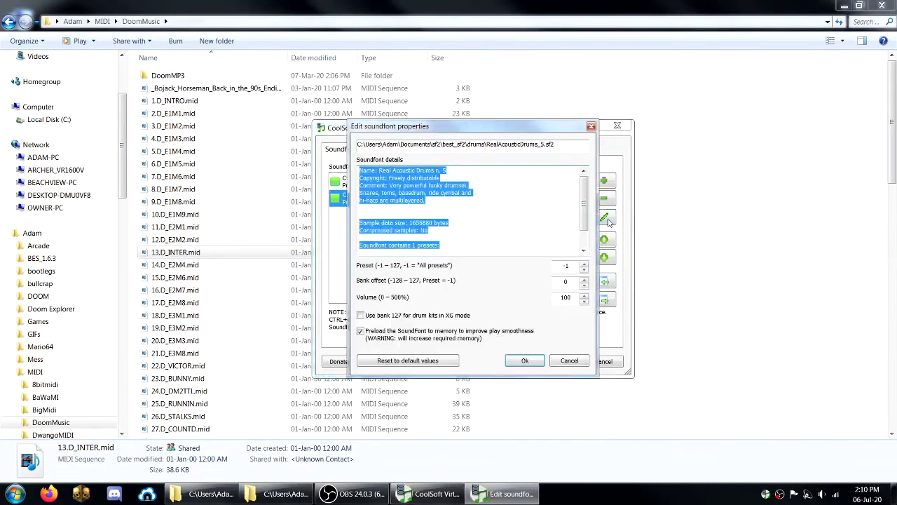
{"action": "double_click", "coordinate": [565, 297]}
{"action": "type", "text": "80"}
{"action": "left_click", "coordinate": [525, 361]}
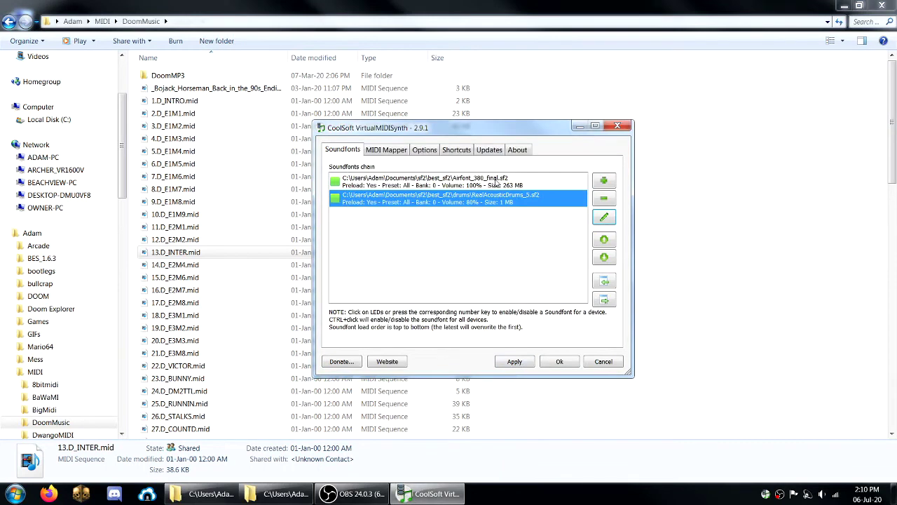
Disable the RealAcousticDrums_5.sf2 soundfont in the chain and enable it again.
{"action": "left_click", "coordinate": [434, 184]}
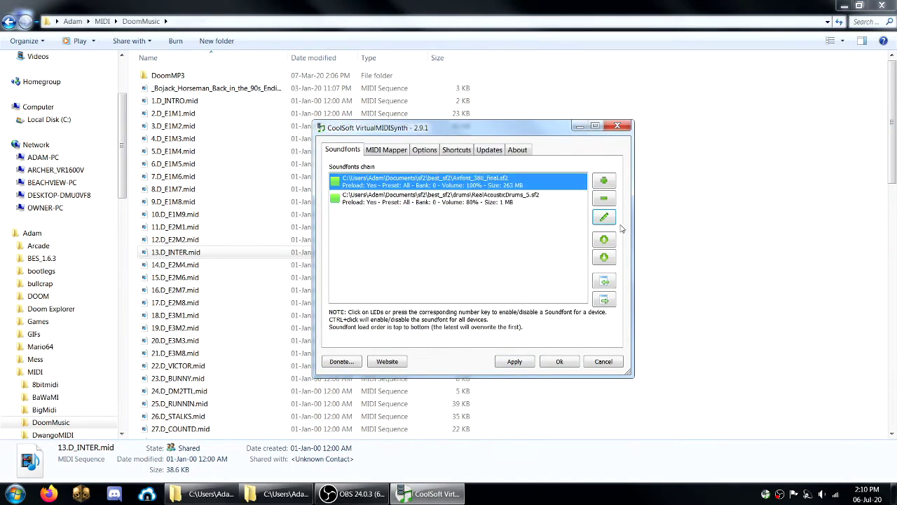
{"action": "left_click", "coordinate": [506, 201]}
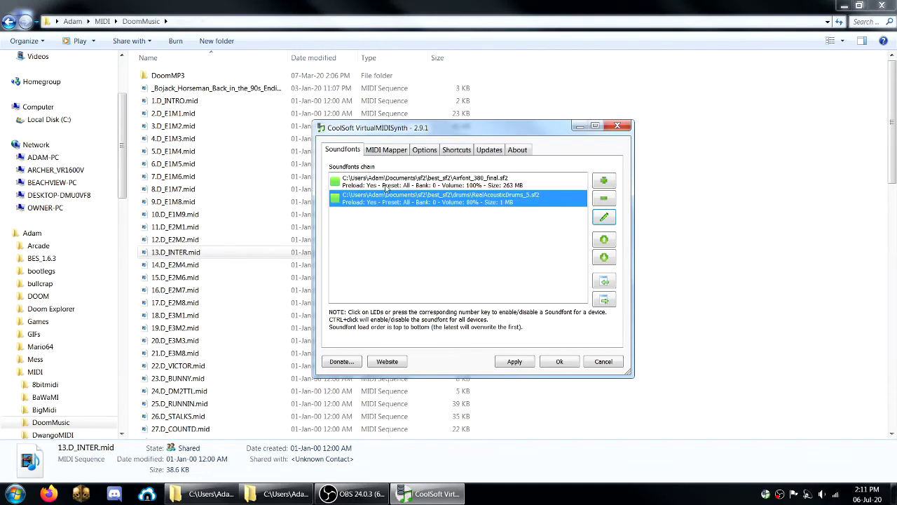
{"action": "left_click", "coordinate": [337, 185]}
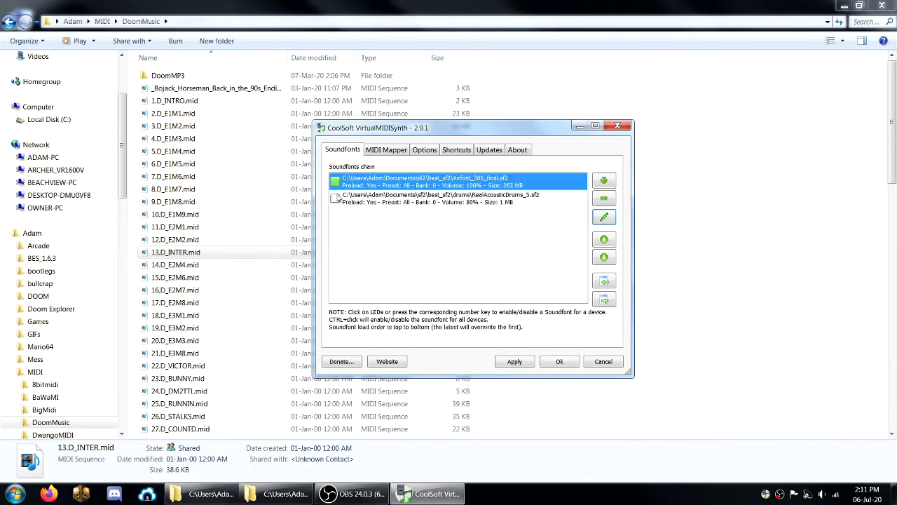
{"action": "left_click", "coordinate": [339, 200]}
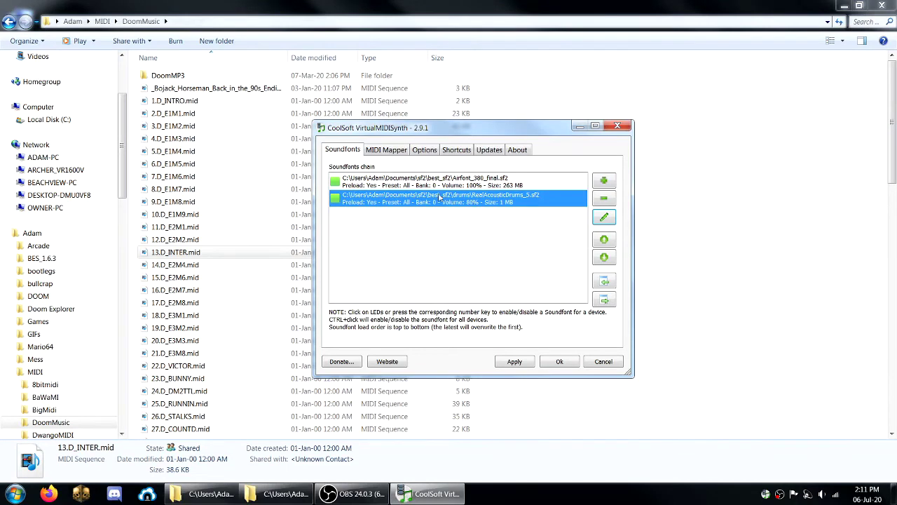
{"action": "left_click", "coordinate": [466, 182]}
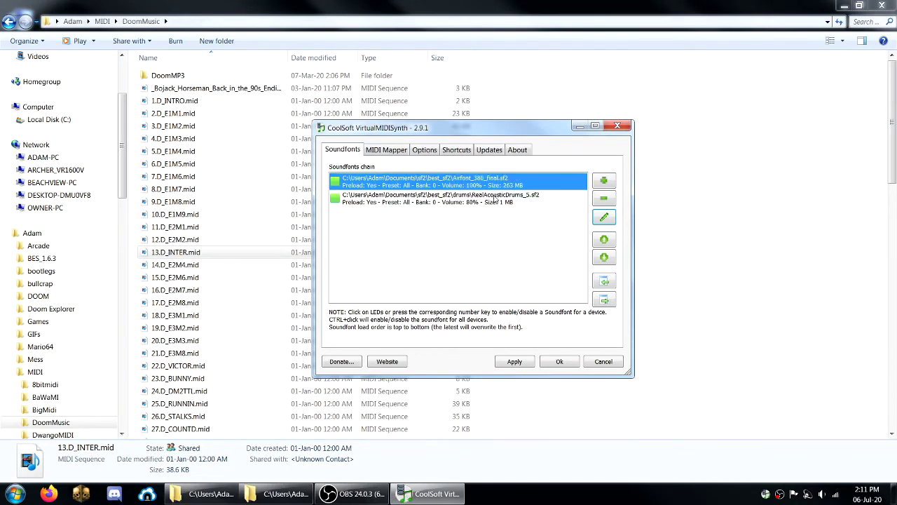
Apply the two-soundfont chain, close the configurator and play 13.D_INTER.mid to test the combination.
{"action": "left_click", "coordinate": [521, 366]}
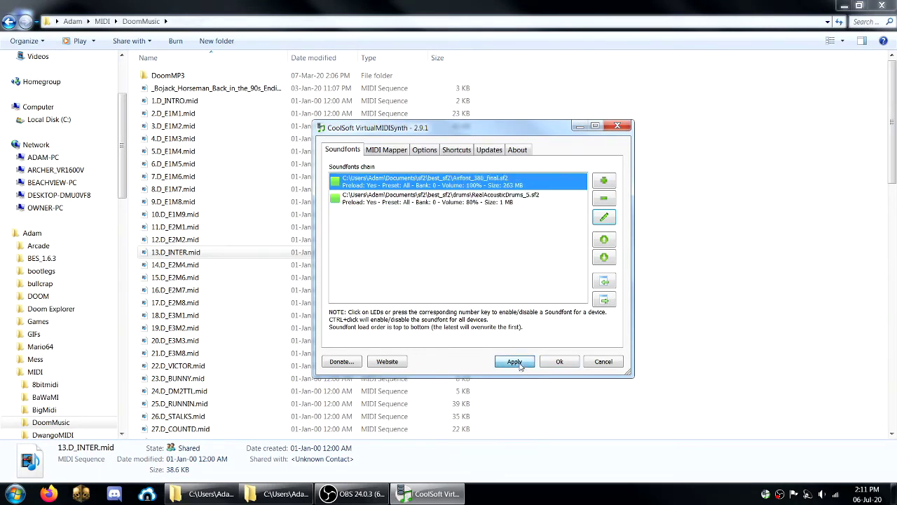
{"action": "left_click", "coordinate": [561, 363]}
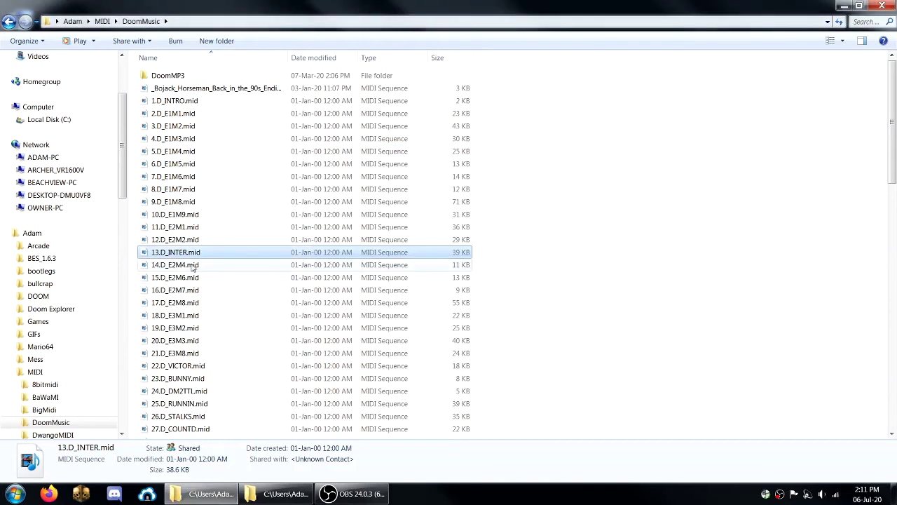
{"action": "double_click", "coordinate": [191, 255]}
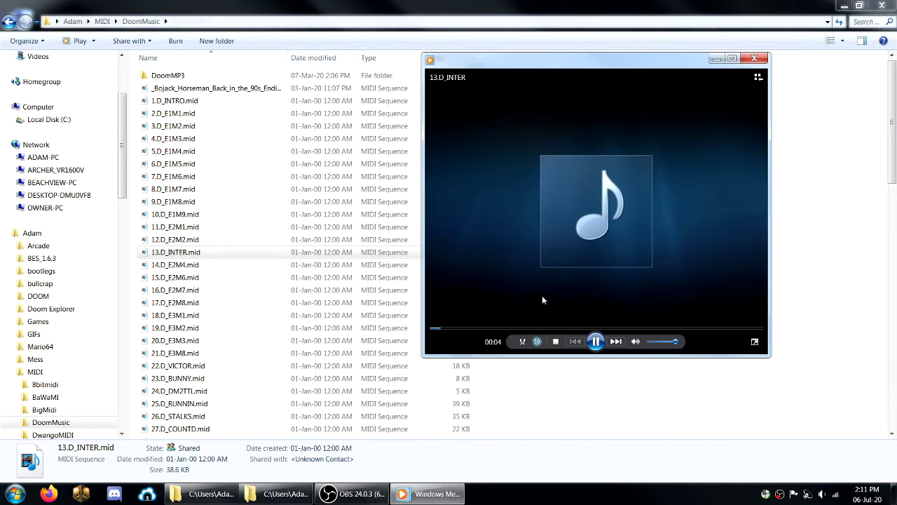
{"action": "left_click", "coordinate": [751, 61]}
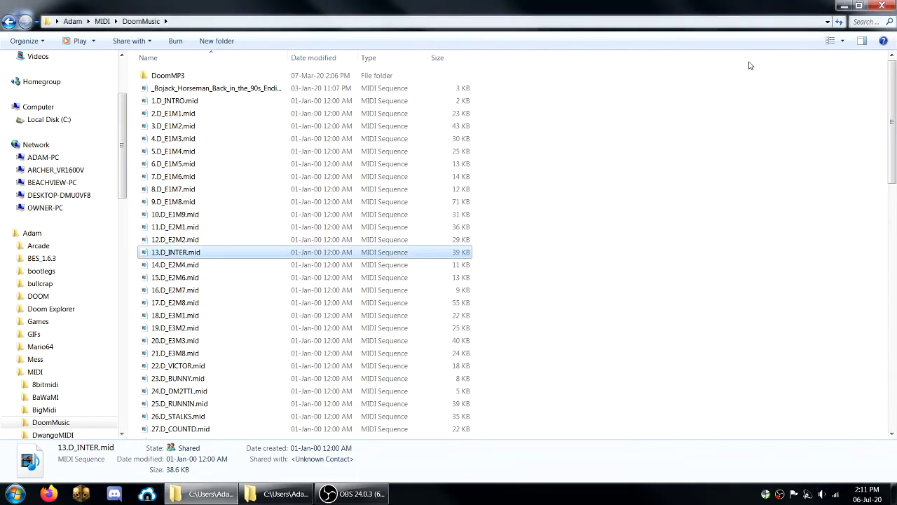
Search the installed programs for "zand" and launch Zandronum with Doom II.
{"action": "left_click", "coordinate": [550, 304]}
{"action": "left_click", "coordinate": [14, 494]}
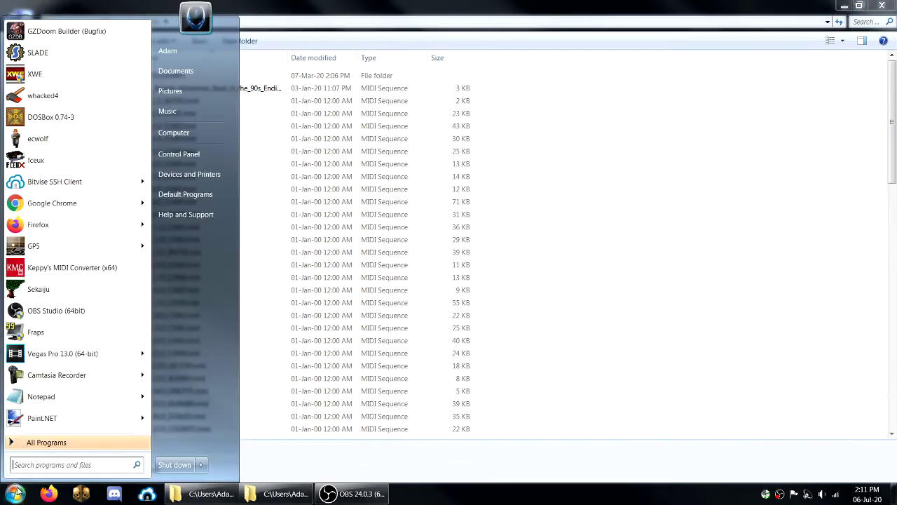
{"action": "type", "text": "za"}
{"action": "key", "text": "BackSpace"}
{"action": "key", "text": "BackSpace"}
{"action": "type", "text": "zand"}
{"action": "left_click", "coordinate": [128, 50]}
{"action": "left_click", "coordinate": [409, 351]}
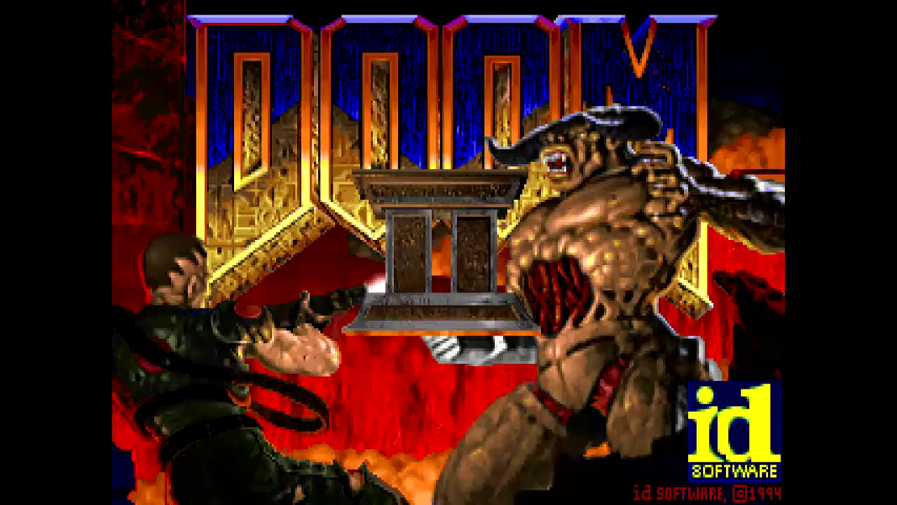
Set the music volume to 0.5 in the game's sound options and return to the main menu.
{"action": "key", "text": "Escape"}
{"action": "left_click", "coordinate": [413, 236]}
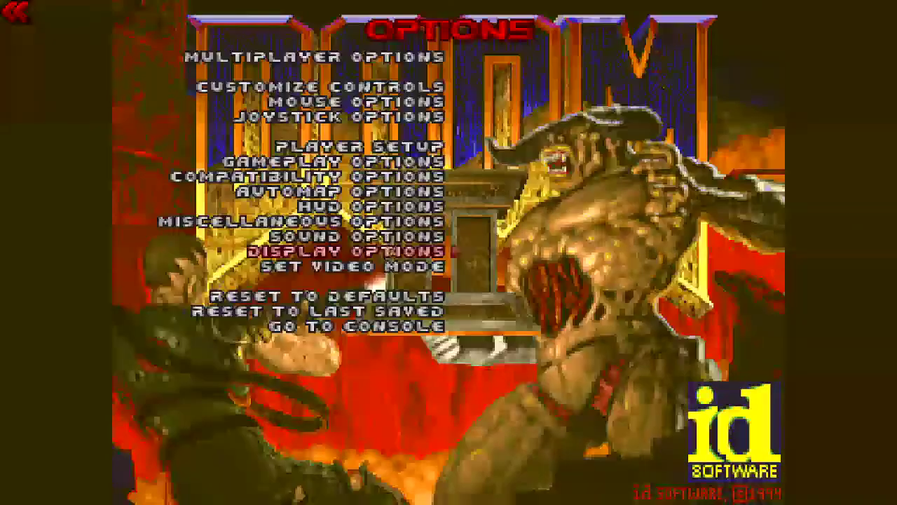
{"action": "left_click", "coordinate": [413, 236]}
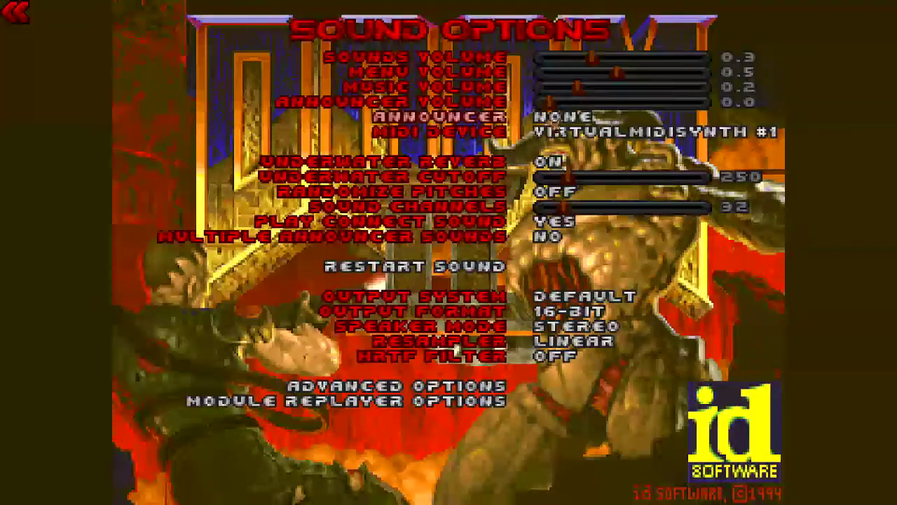
{"action": "left_click_drag", "start_coordinate": [582, 86], "coordinate": [624, 86]}
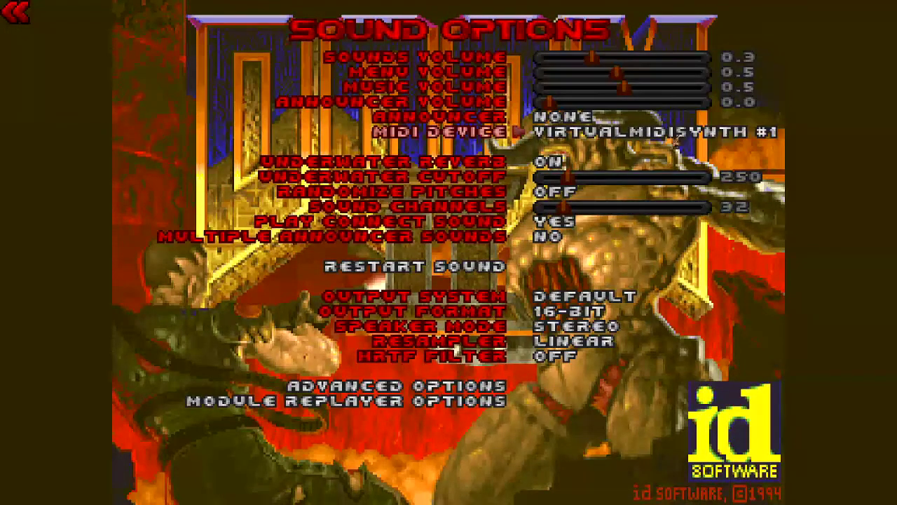
{"action": "key", "text": "Escape"}
{"action": "key", "text": "Escape"}
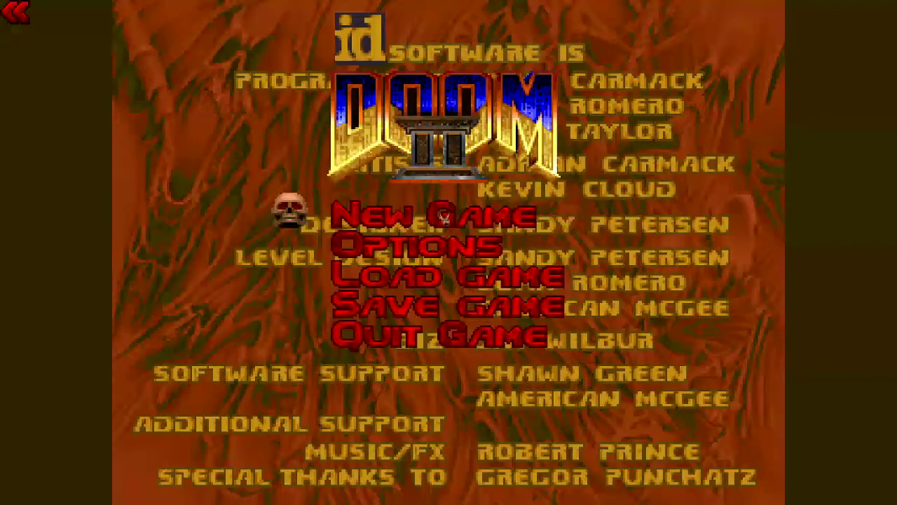
Start a new game to test the music in the first level and quit Zandronum.
{"action": "key", "text": "Return"}
{"action": "key", "text": "Return"}
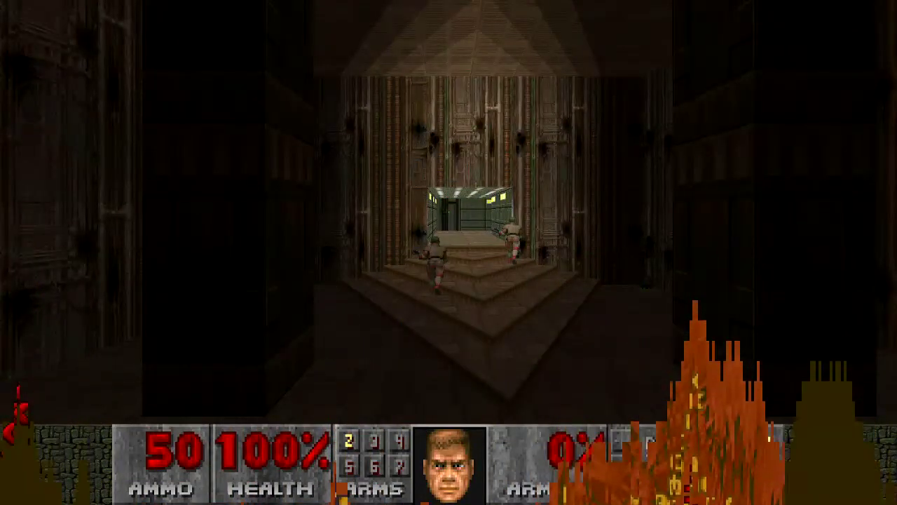
{"action": "key", "text": "Escape"}
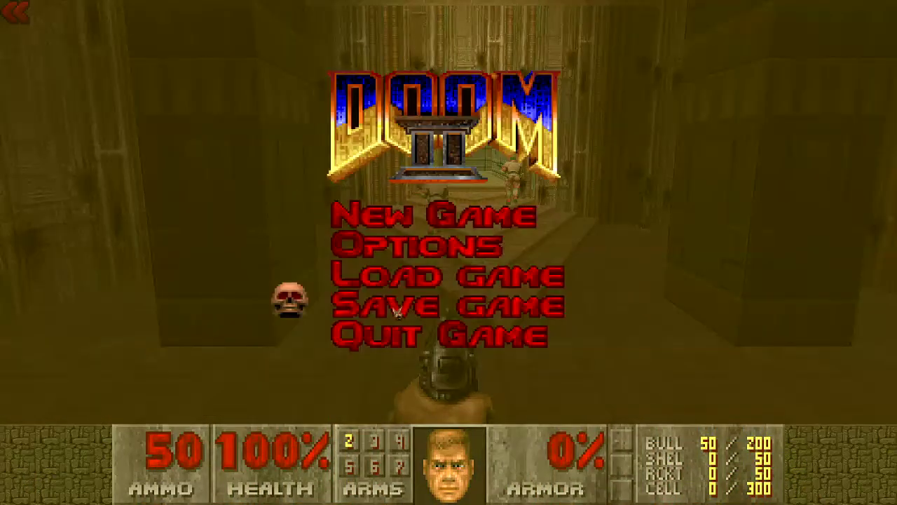
{"action": "left_click", "coordinate": [494, 332]}
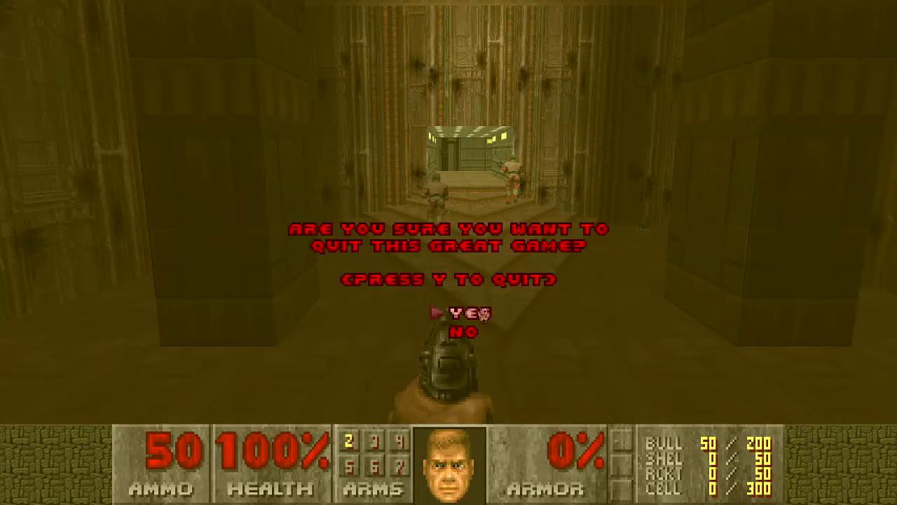
{"action": "left_click", "coordinate": [484, 315]}
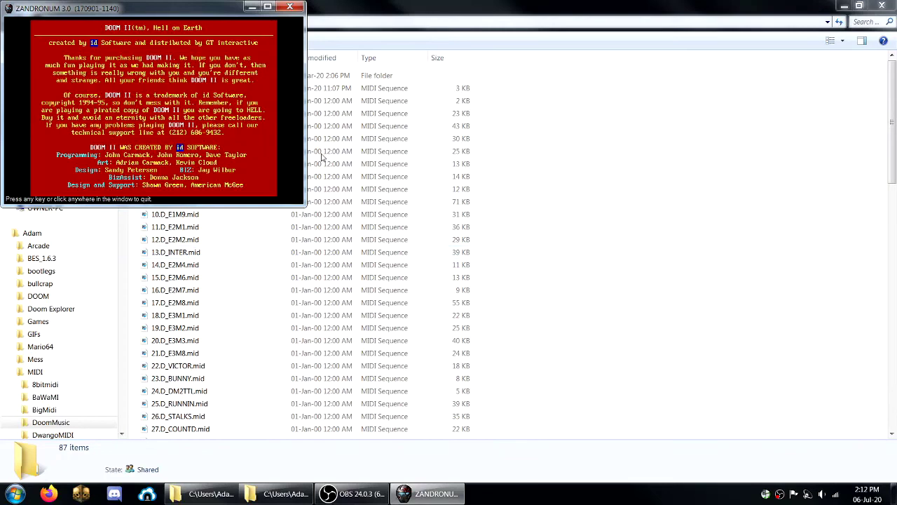
{"action": "left_click", "coordinate": [266, 128]}
Launch DOSBox 0.74-3 and run the Doom II setup program with the command "setup".
{"action": "left_click", "coordinate": [16, 493]}
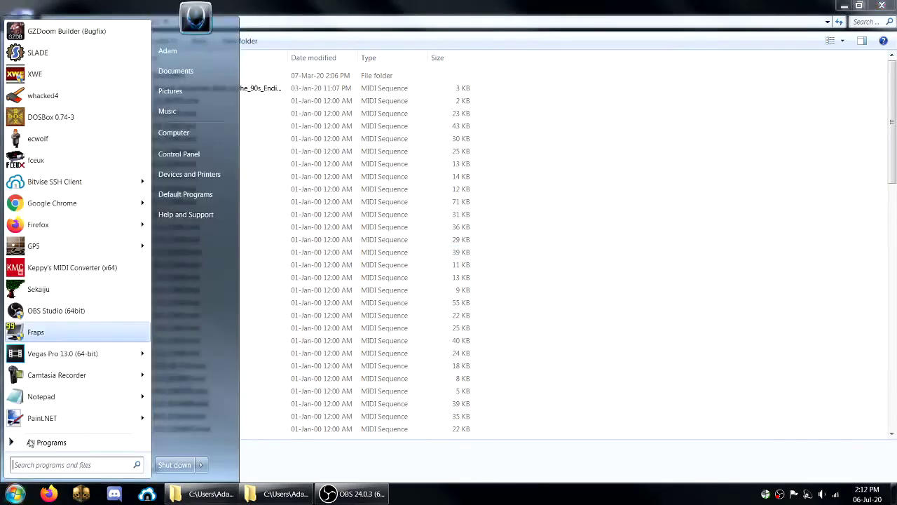
{"action": "left_click", "coordinate": [50, 119]}
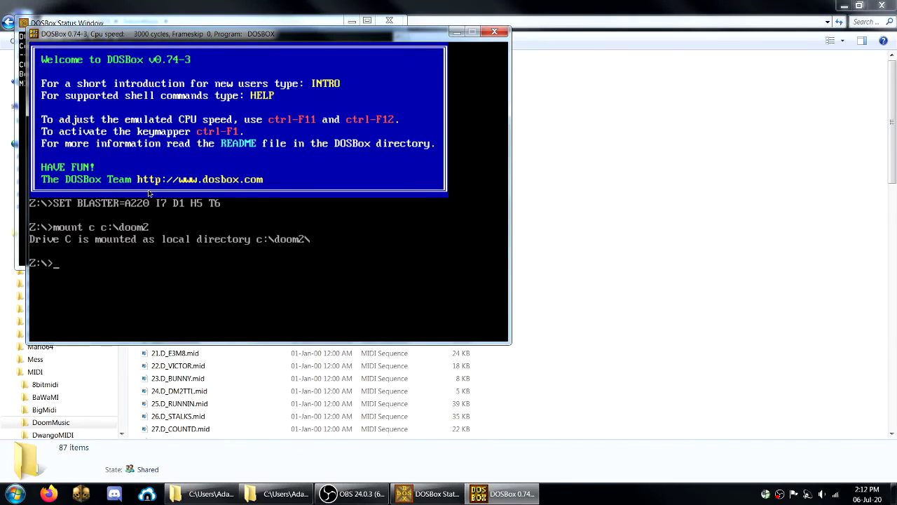
{"action": "type", "text": "setup"}
{"action": "key", "text": "Return"}
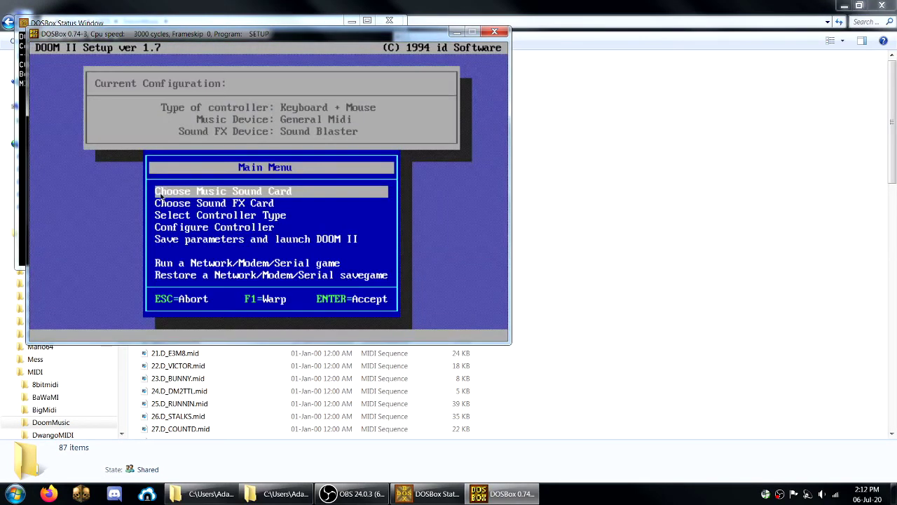
Choose General MIDI as the music sound card and set its MIDI port to 330.
{"action": "key", "text": "Down"}
{"action": "key", "text": "Down"}
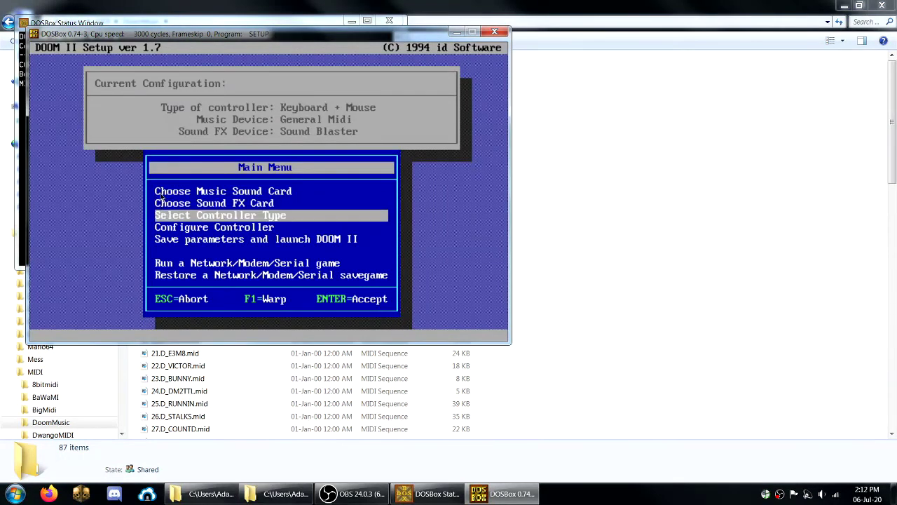
{"action": "key", "text": "Up"}
{"action": "key", "text": "Up"}
{"action": "key", "text": "Return"}
{"action": "key", "text": "Down"}
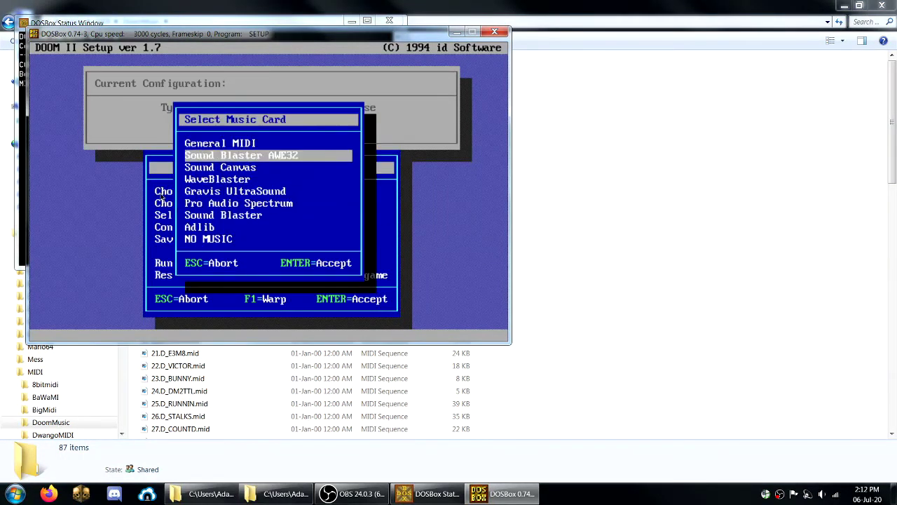
{"action": "key", "text": "Down"}
{"action": "key", "text": "Down"}
{"action": "key", "text": "Down"}
{"action": "key", "text": "Up"}
{"action": "key", "text": "Up"}
{"action": "key", "text": "Up"}
{"action": "key", "text": "Up"}
{"action": "key", "text": "Return"}
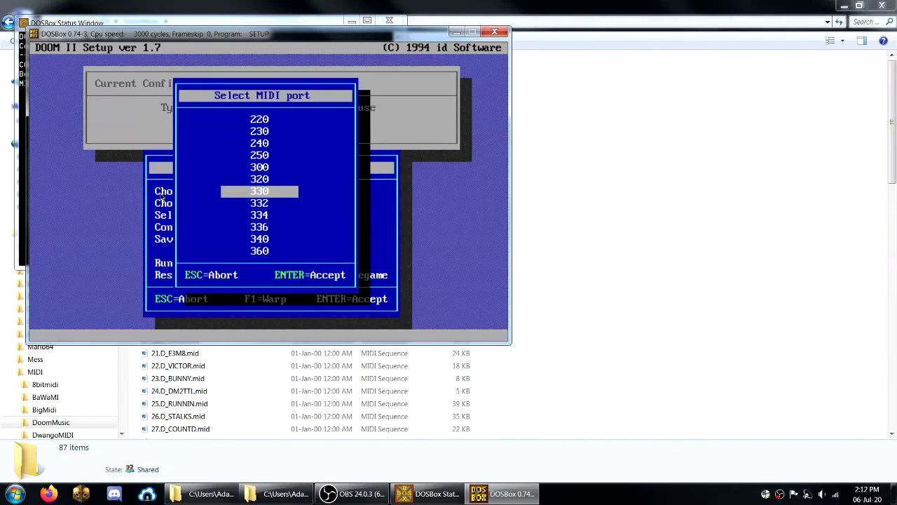
{"action": "key", "text": "Return"}
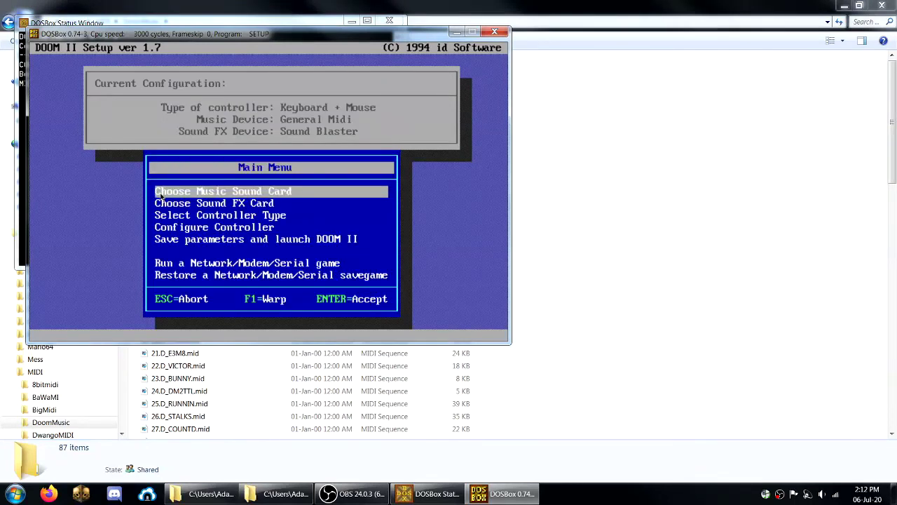
Save the setup parameters, launch DOOM II to test its music, and close DOSBox.
{"action": "key", "text": "Down"}
{"action": "key", "text": "Down"}
{"action": "key", "text": "Down"}
{"action": "key", "text": "Down"}
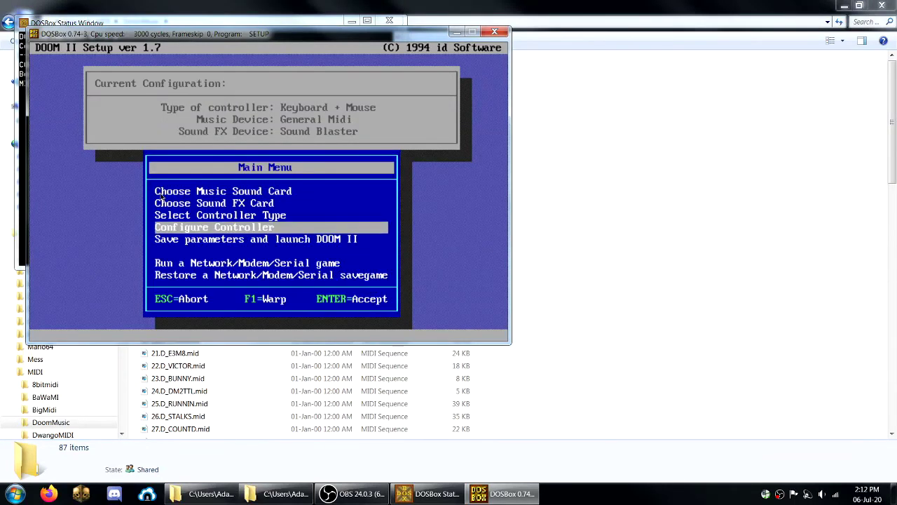
{"action": "key", "text": "Return"}
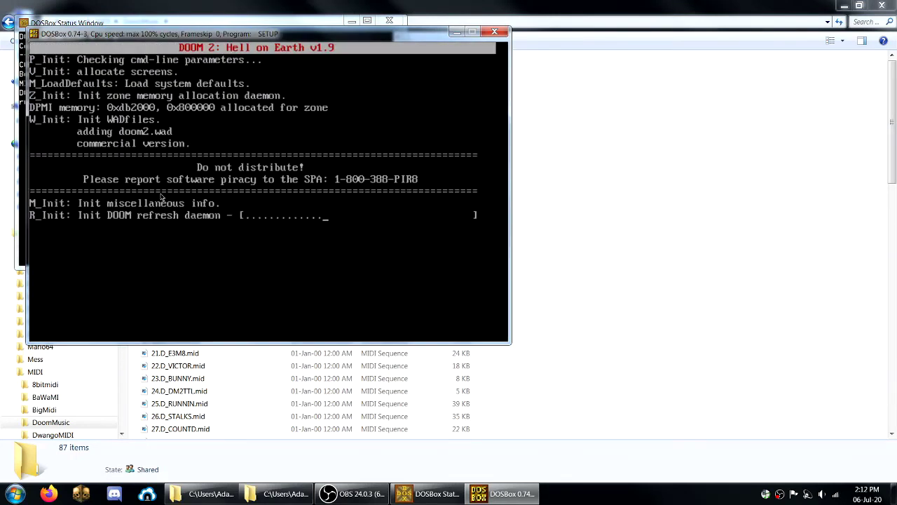
{"action": "left_click", "coordinate": [494, 32]}
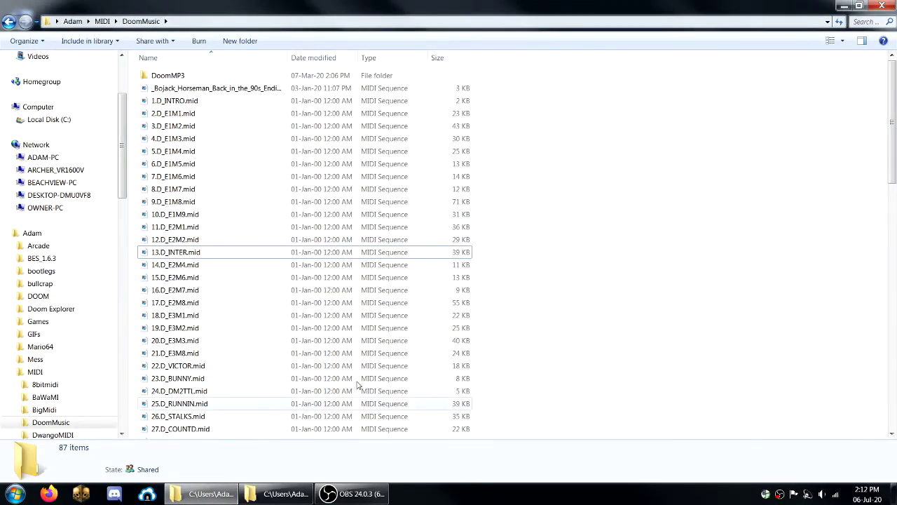
Open the VirtualMIDISynth configuration, check the default MIDI output devices in the MIDI Mapper settings and return to the soundfont chain.
{"action": "left_click", "coordinate": [779, 495]}
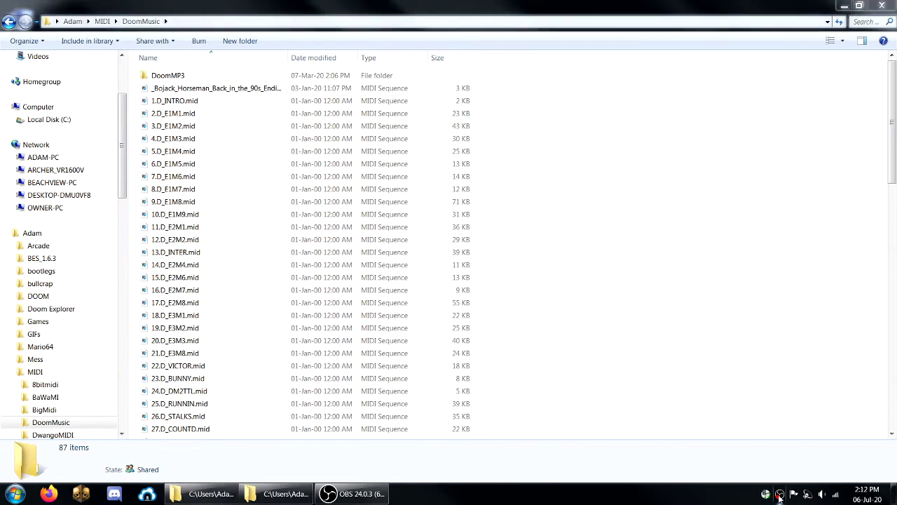
{"action": "right_click", "coordinate": [779, 495]}
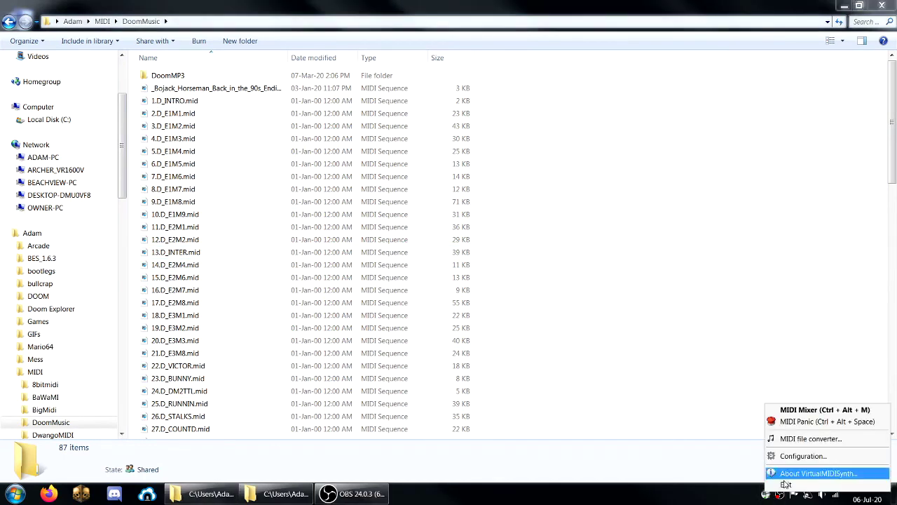
{"action": "left_click", "coordinate": [799, 455]}
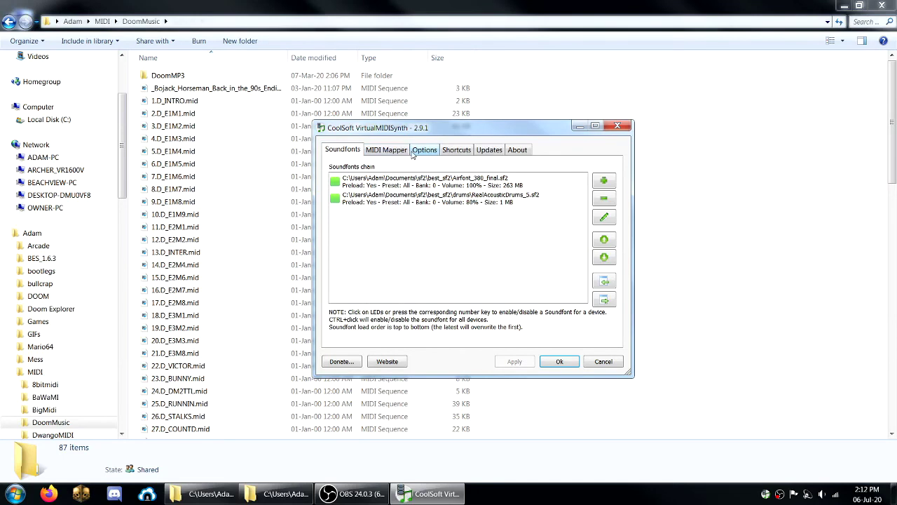
{"action": "right_click", "coordinate": [780, 495]}
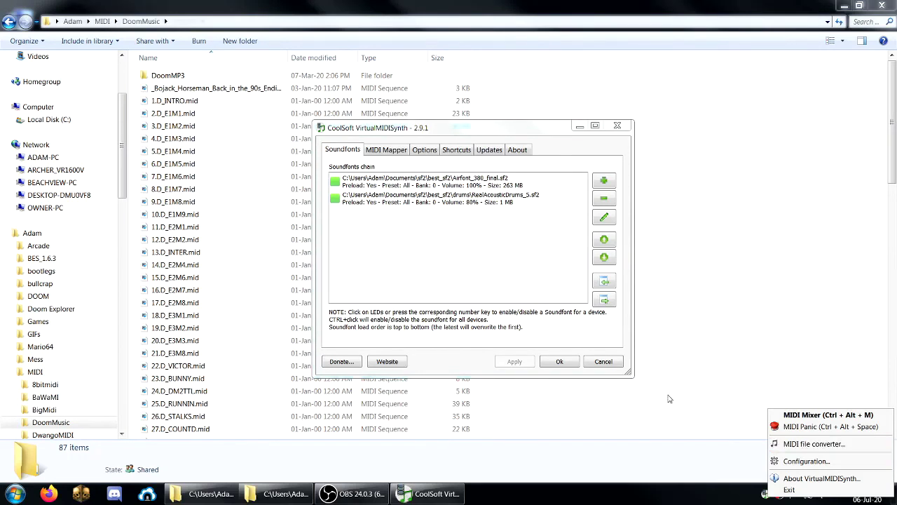
{"action": "left_click", "coordinate": [385, 149]}
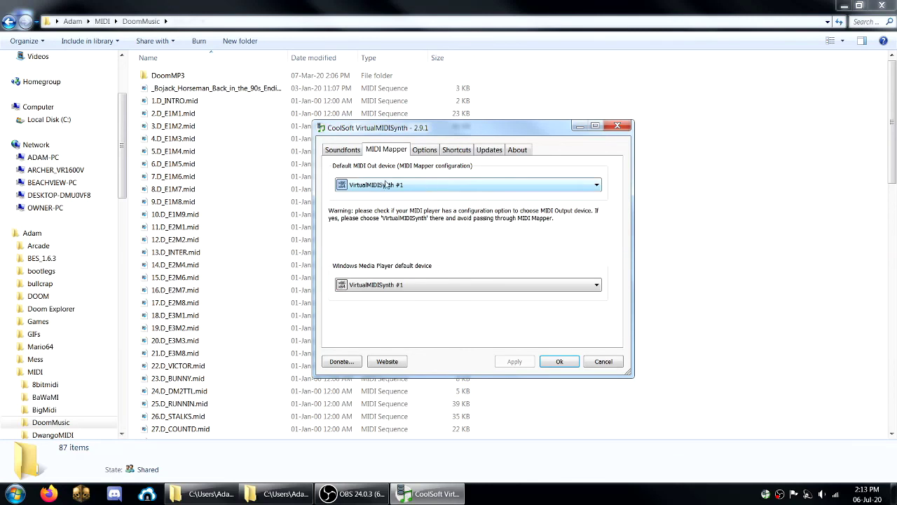
{"action": "left_click", "coordinate": [343, 150]}
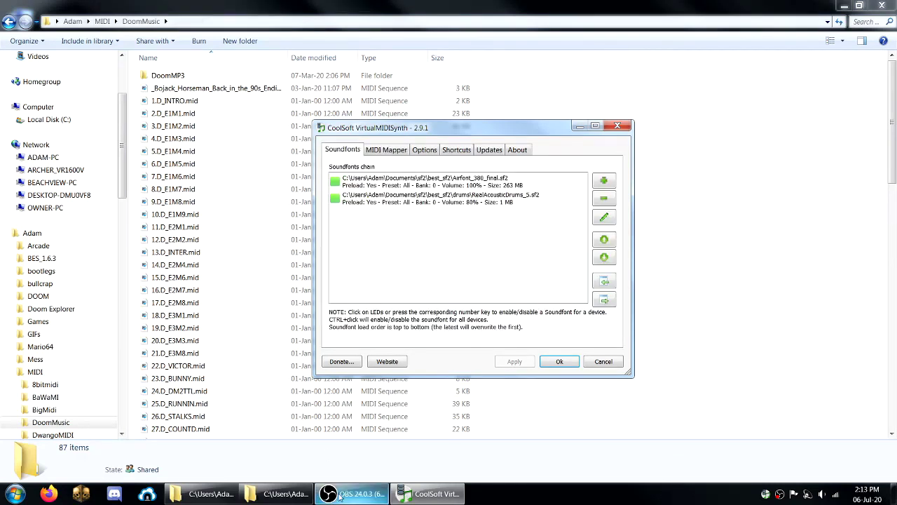